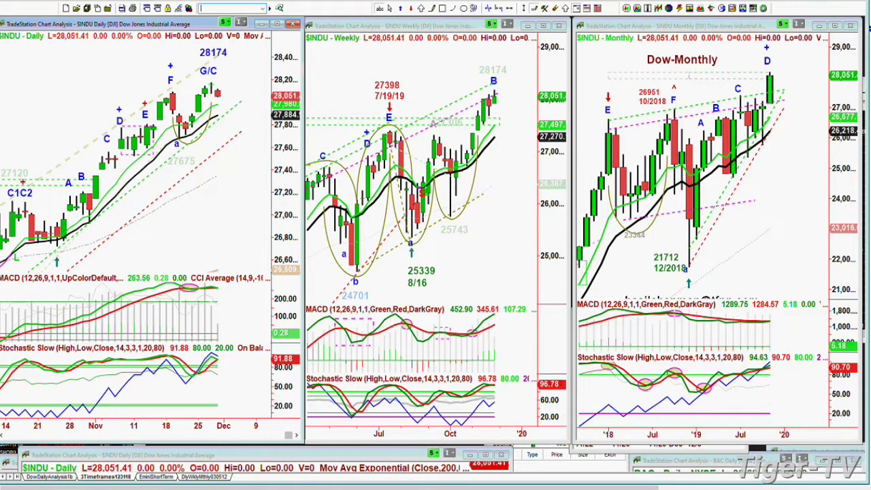
Step: Bring the CWPatterns diagram in Snagit Editor into view over the charts to review it, and close it
left_click_drag(869, 27, 318, 18)
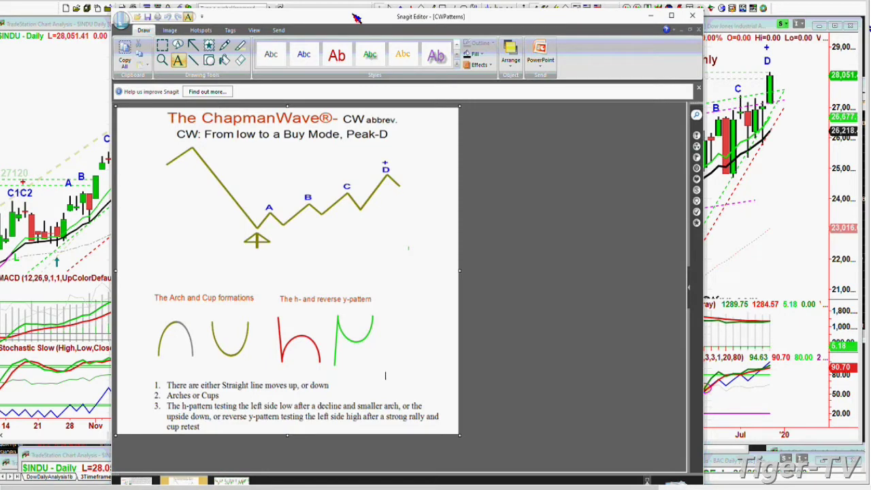
key("alt+F4")
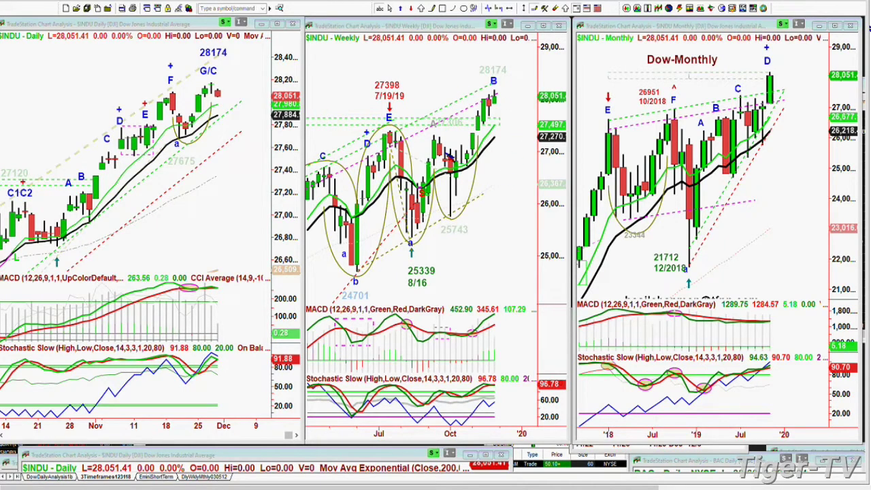
left_click(367, 143)
left_click(204, 120)
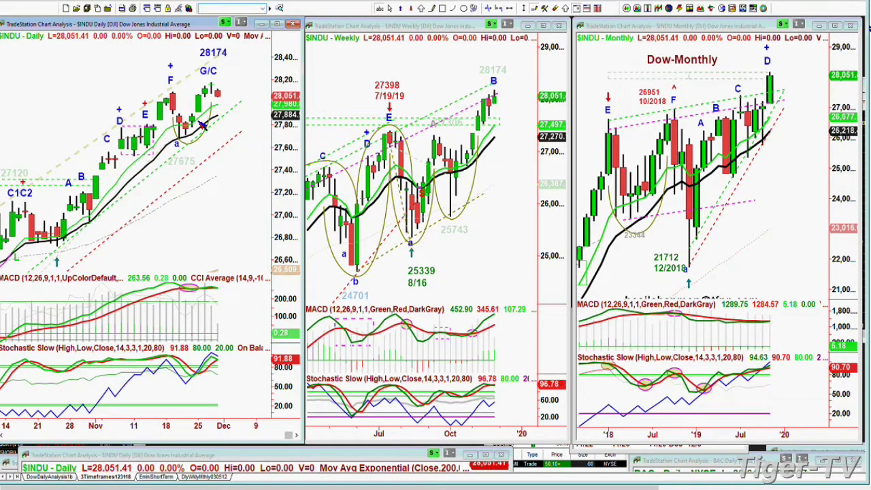
key("Return")
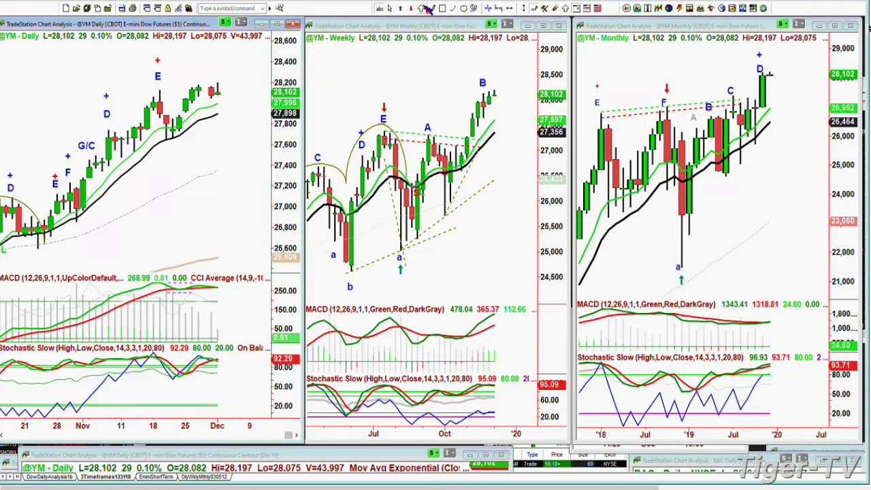
Step: Shift the monthly chart's D and plus labels and the weekly chart's B label closer to their latest bars
left_click(762, 65)
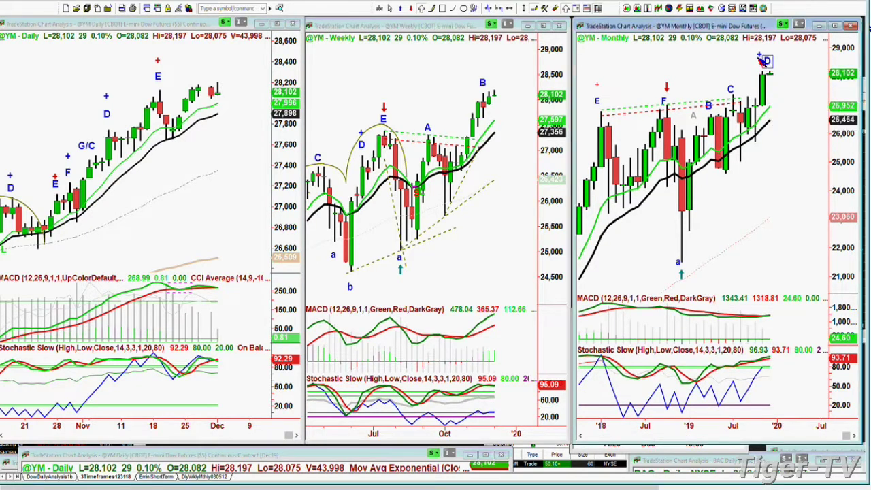
mouse_move(769, 53)
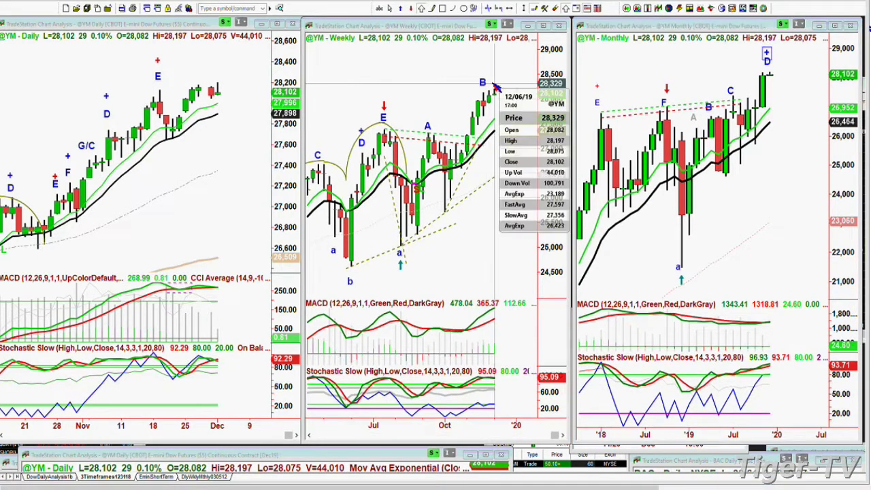
left_click(485, 84)
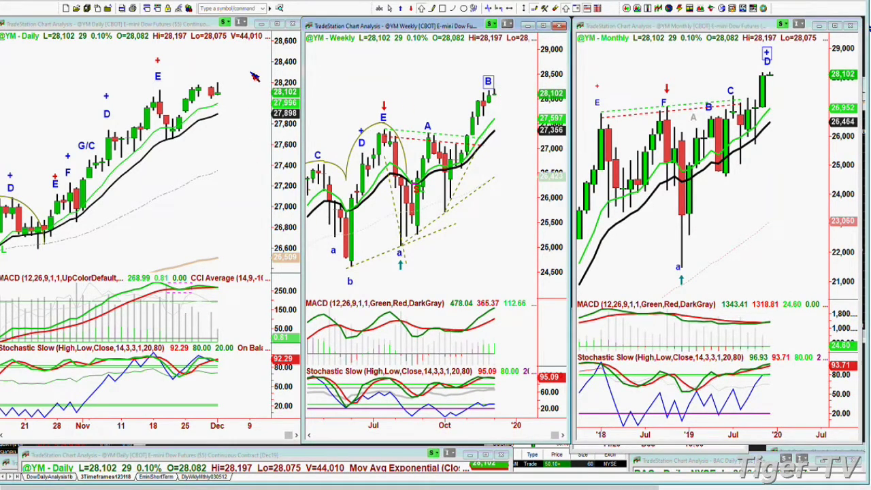
left_click(254, 76)
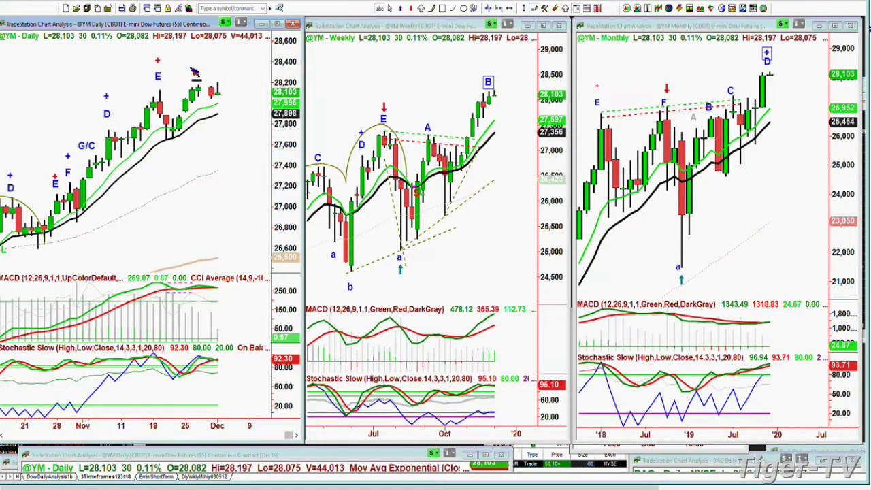
type("F")
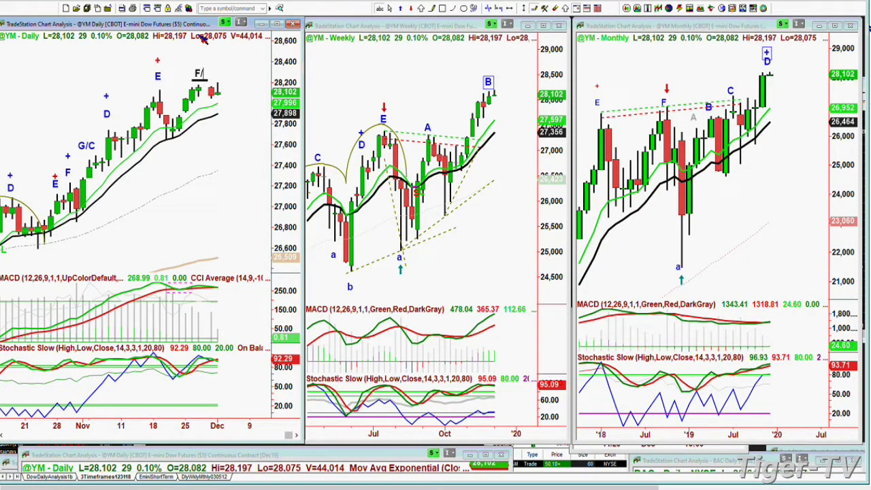
type("/B")
left_click(216, 66)
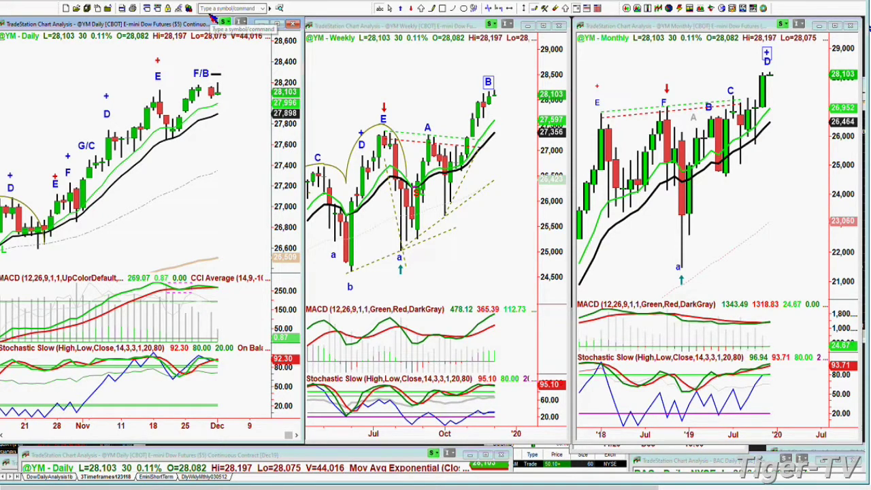
type("G/C")
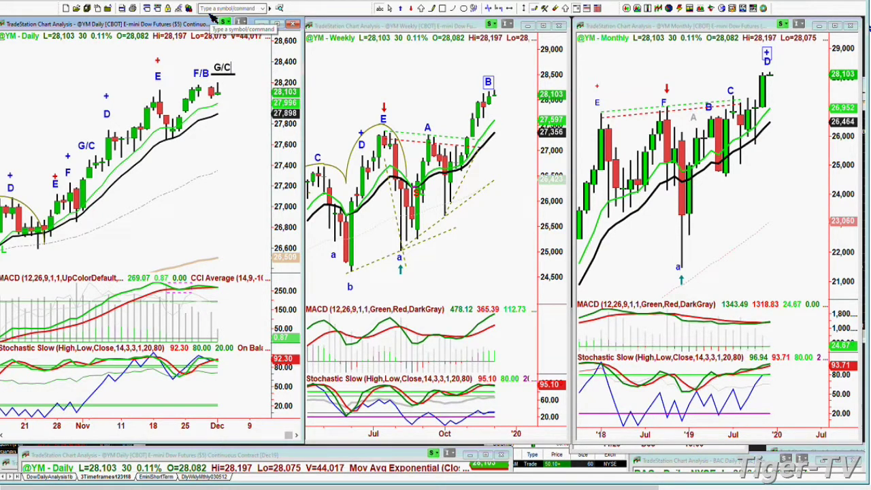
left_click(202, 184)
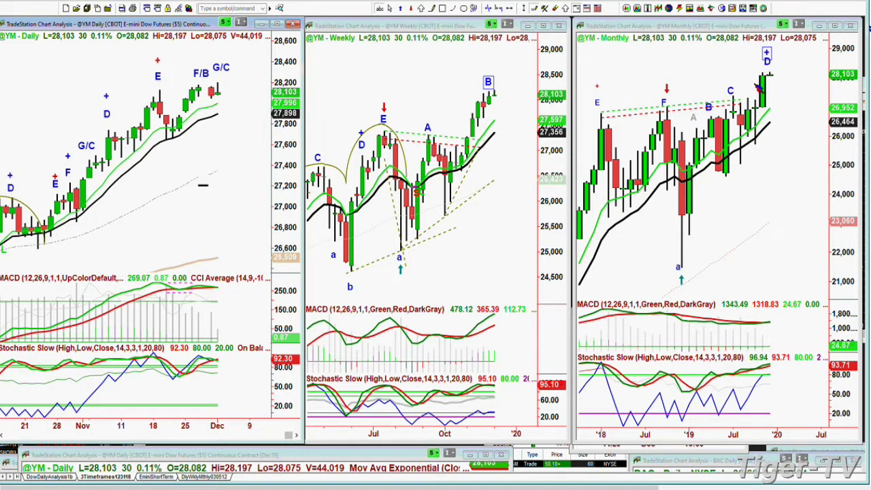
scroll(712, 96, "up", 1)
left_click(389, 9)
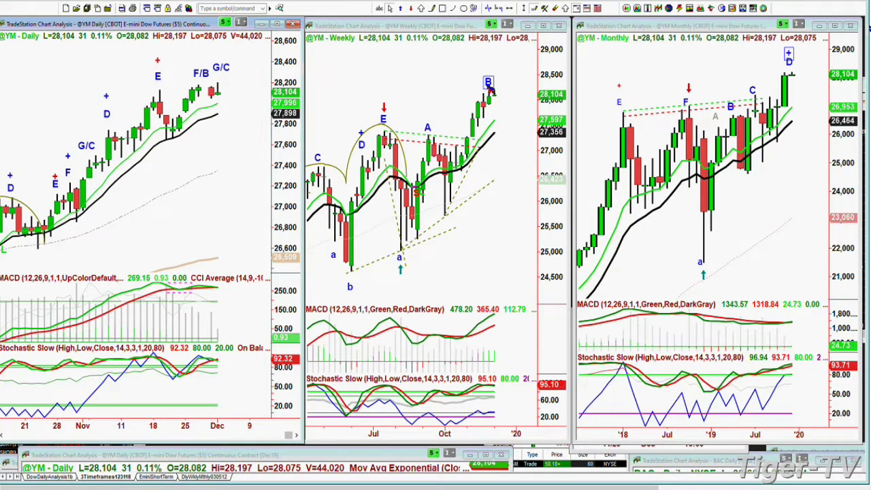
left_click_drag(490, 89, 499, 83)
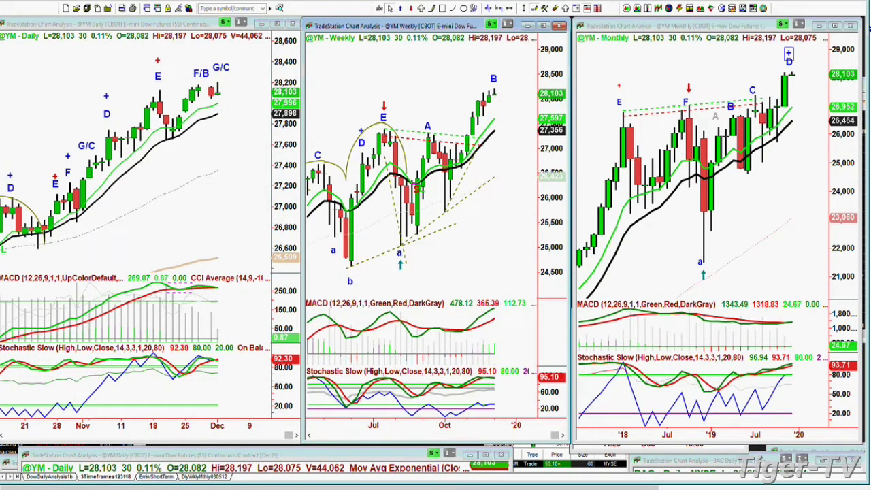
type("@es")
key("Return")
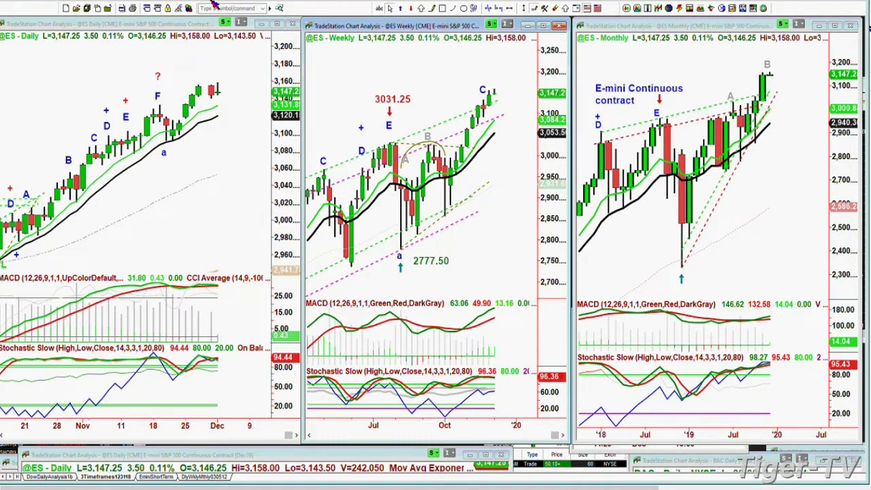
mouse_move(201, 72)
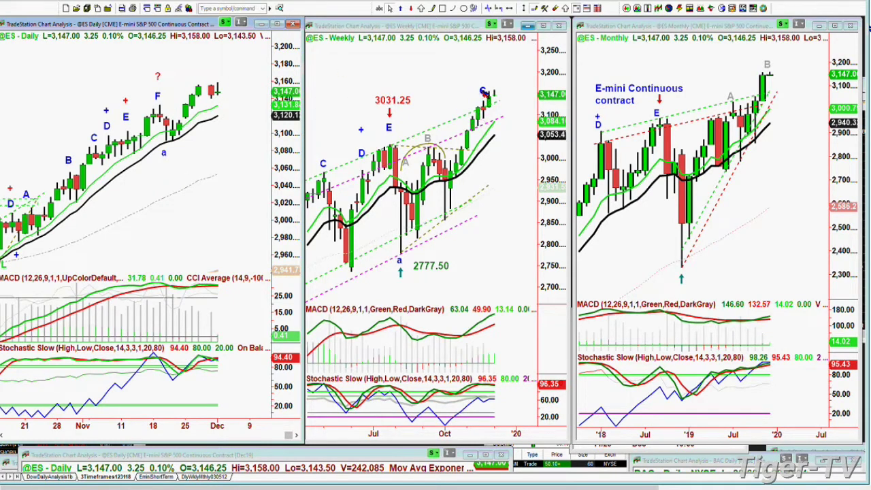
left_click_drag(484, 94, 495, 85)
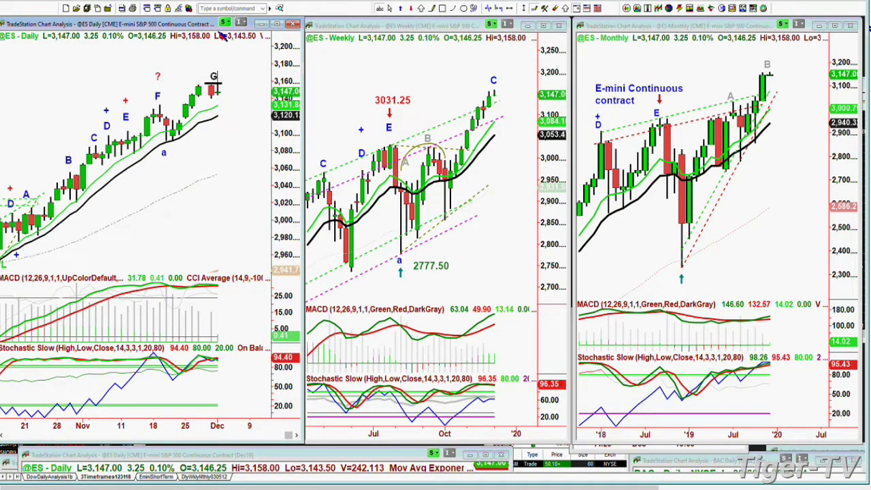
type("/C")
left_click(262, 136)
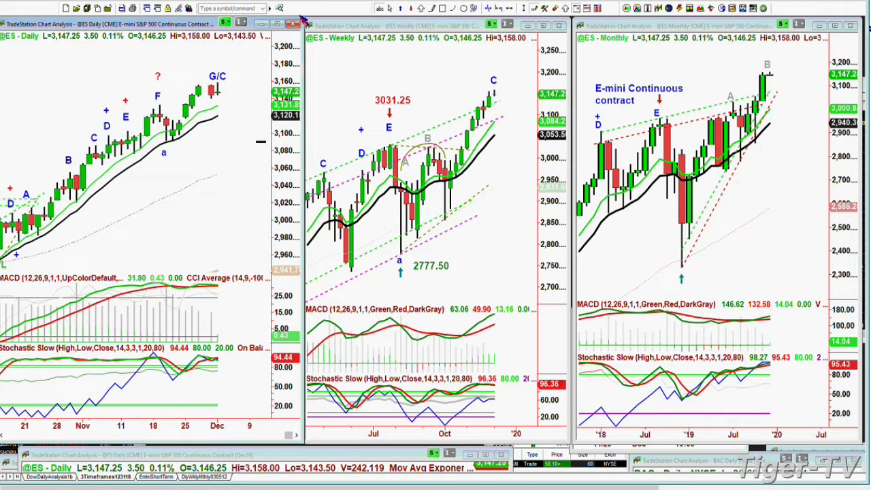
Step: Load the S&P 500 index symbol $SPX.X in the charts
left_click(223, 9)
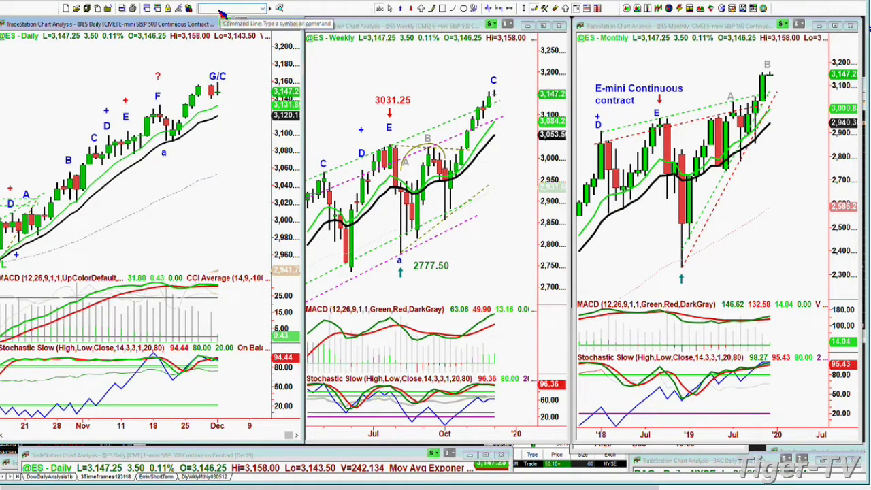
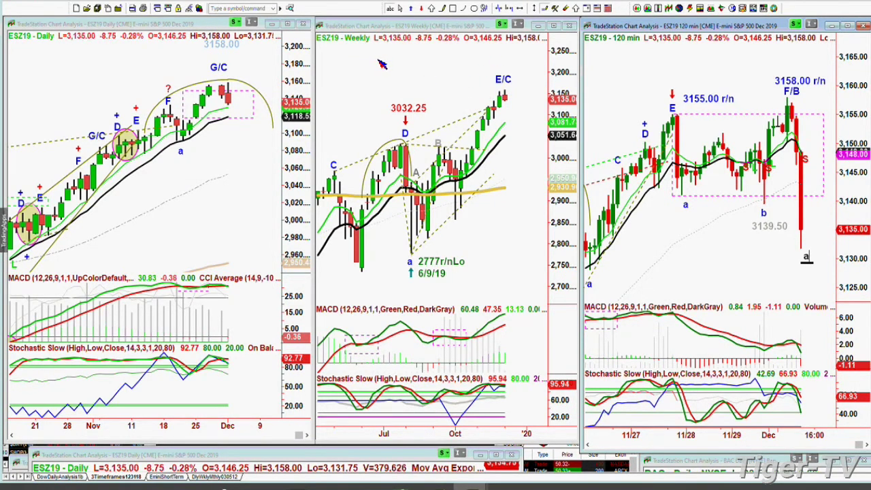
left_click(221, 8)
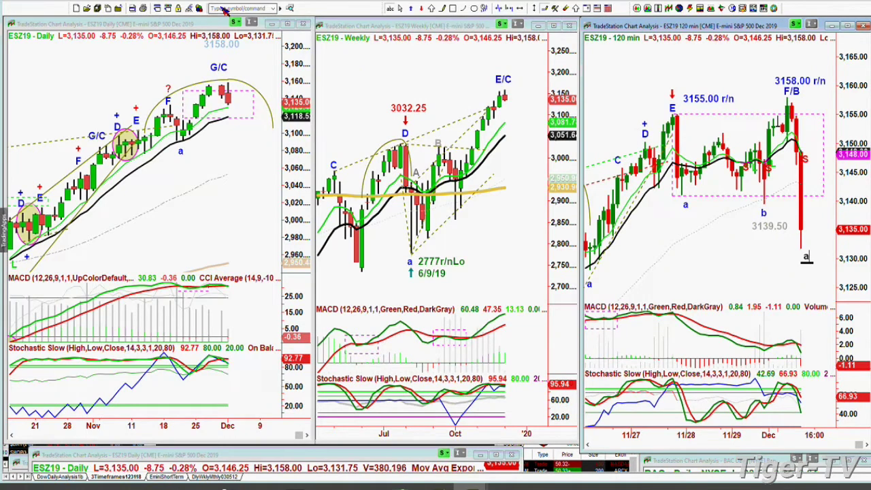
type("bl")
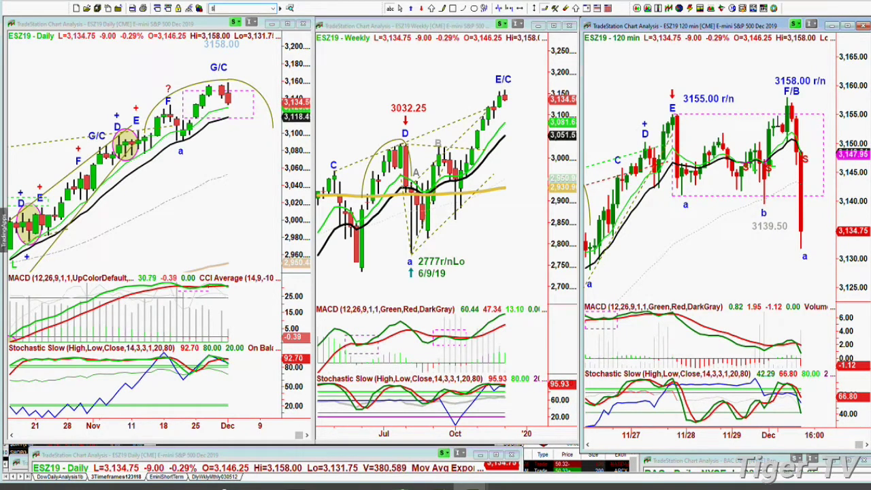
type("px.x")
key("Return")
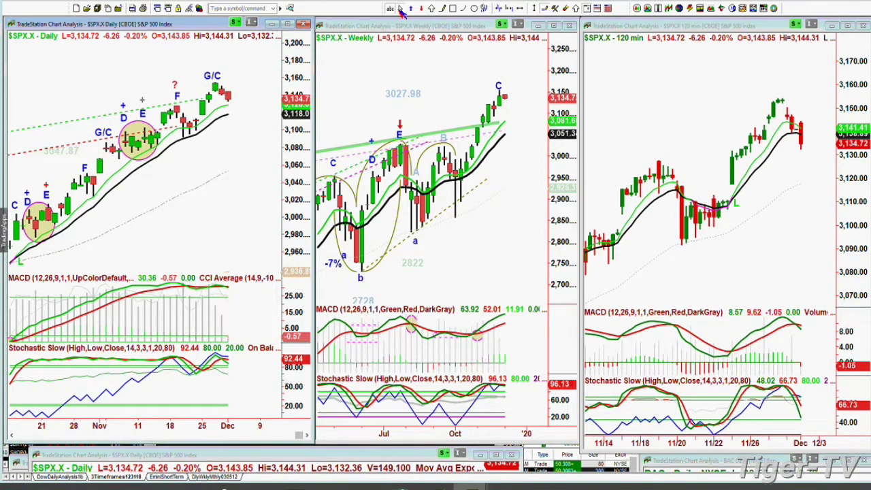
Step: Add the price label 3124.26 above the G/C peak on the $SPX.X daily chart
mouse_move(216, 59)
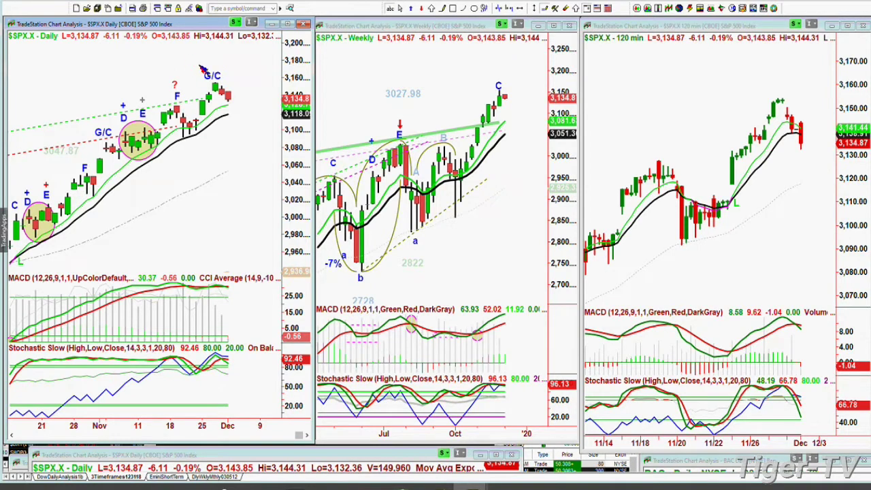
type("3124")
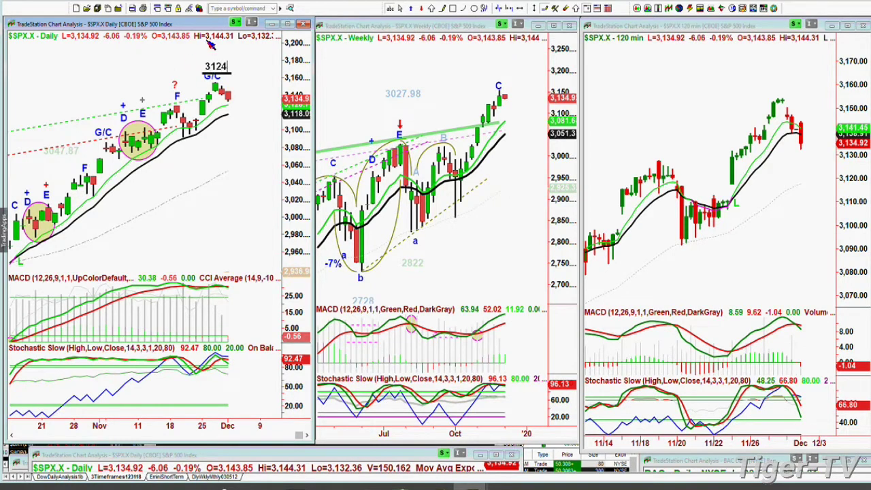
type(".26")
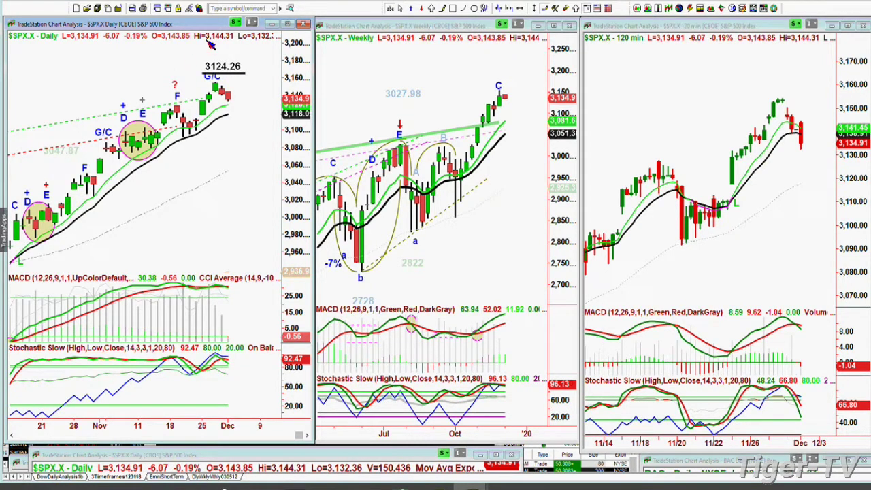
left_click(263, 125)
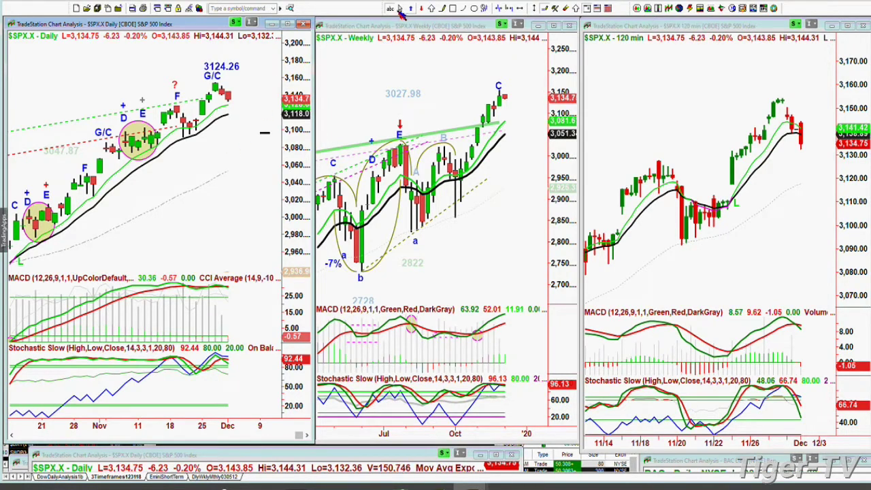
Step: Check the peak bar's data and correct the price label above G/C to 3154.26
mouse_move(219, 117)
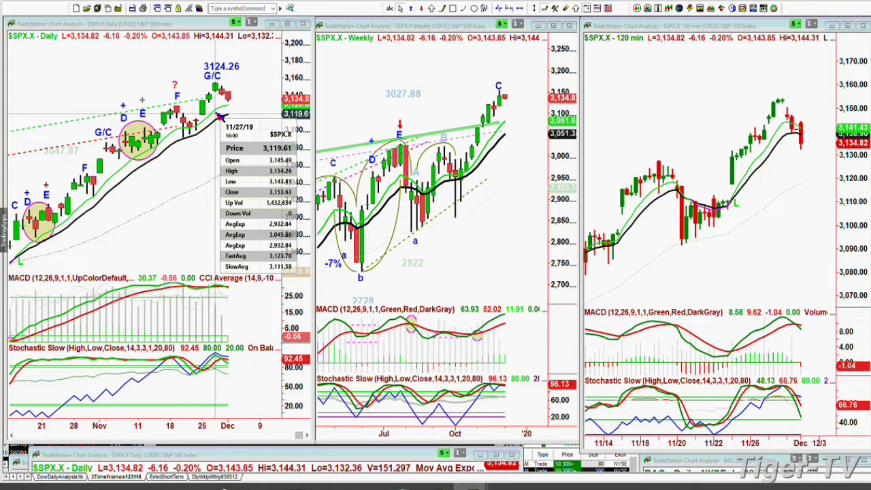
right_click(233, 73)
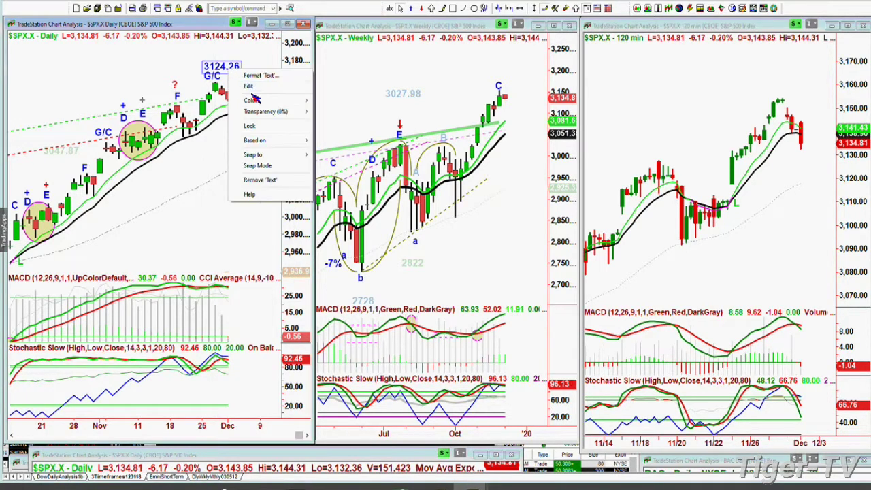
left_click(230, 77)
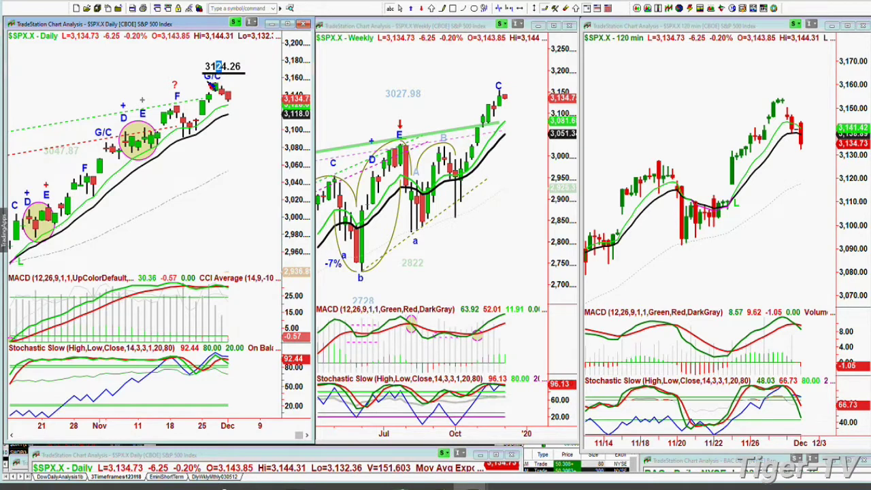
key("BackSpace")
type("5")
left_click(240, 174)
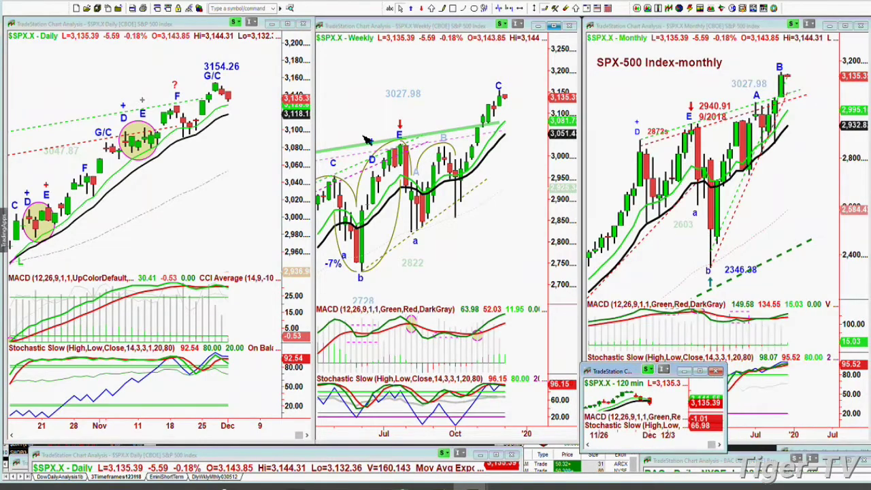
Step: Load the Invesco QQQ Trust symbol QQQ in the charts
left_click(238, 9)
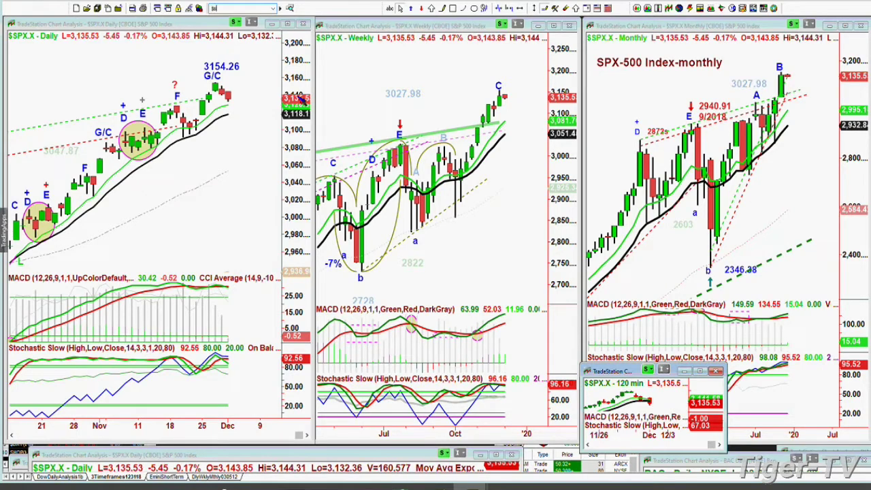
key("Escape")
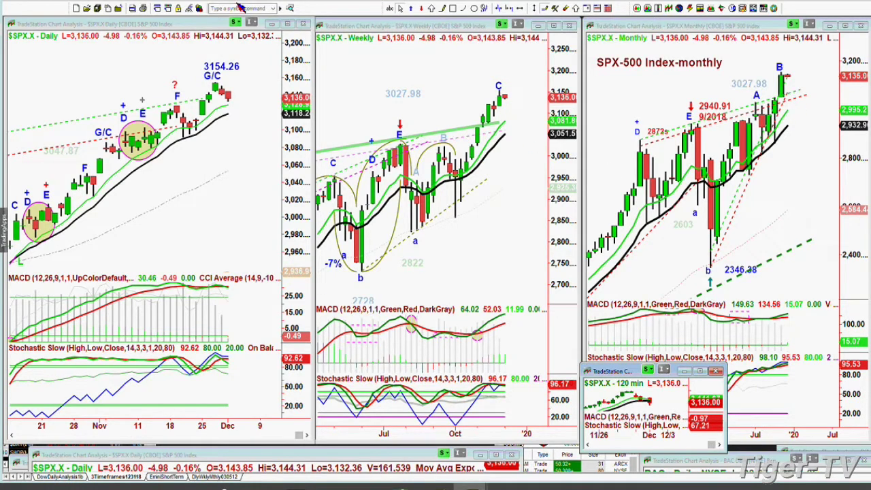
left_click(257, 6)
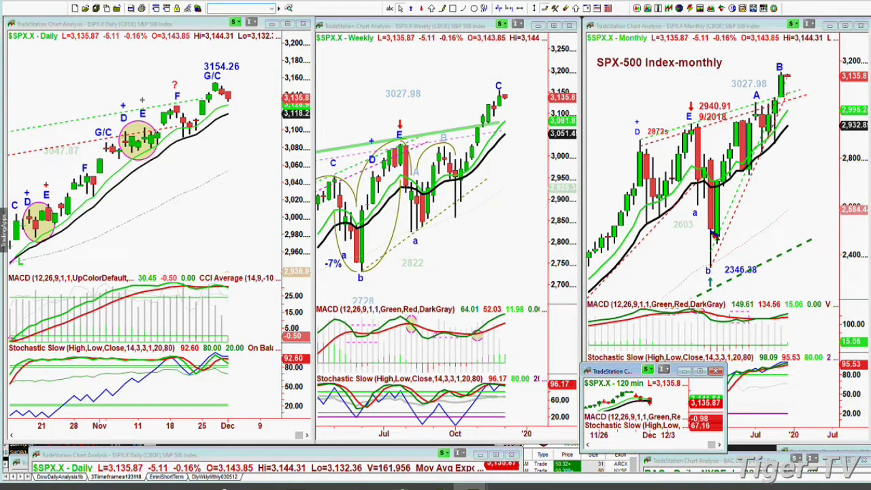
key("Return")
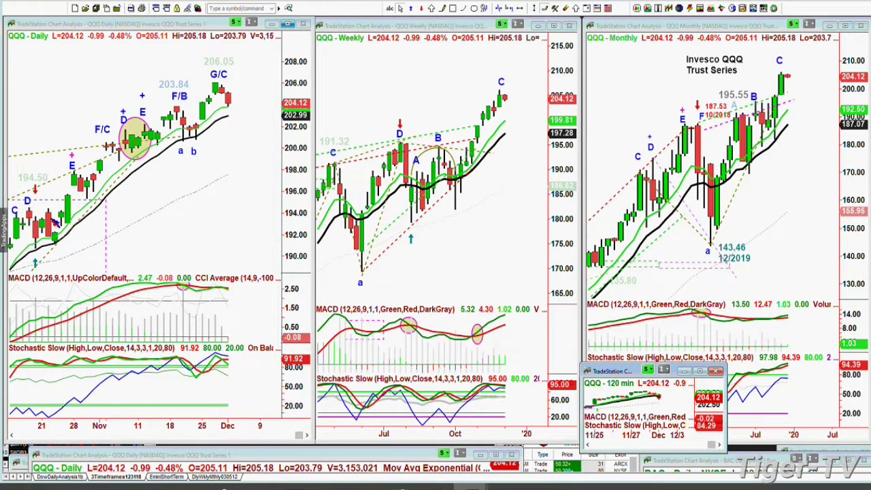
Step: Load the Russell 2000 ETF symbol IWM in the charts
left_click(225, 9)
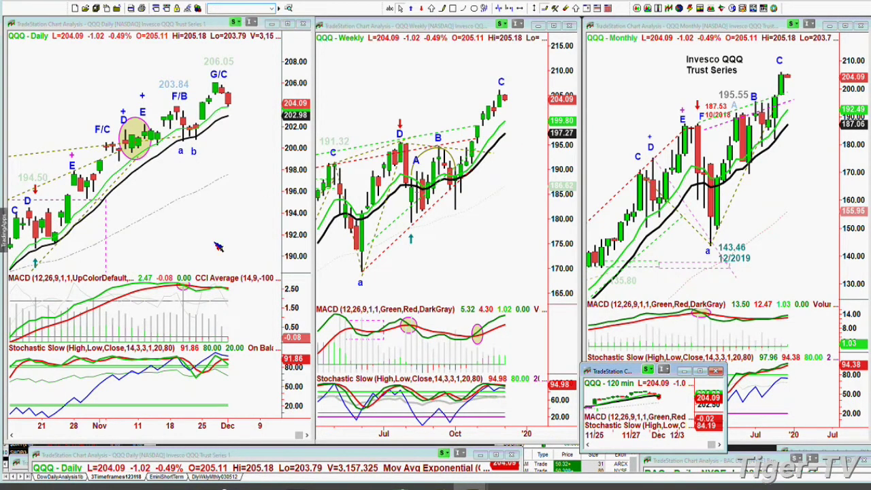
type("IWM")
key("Return")
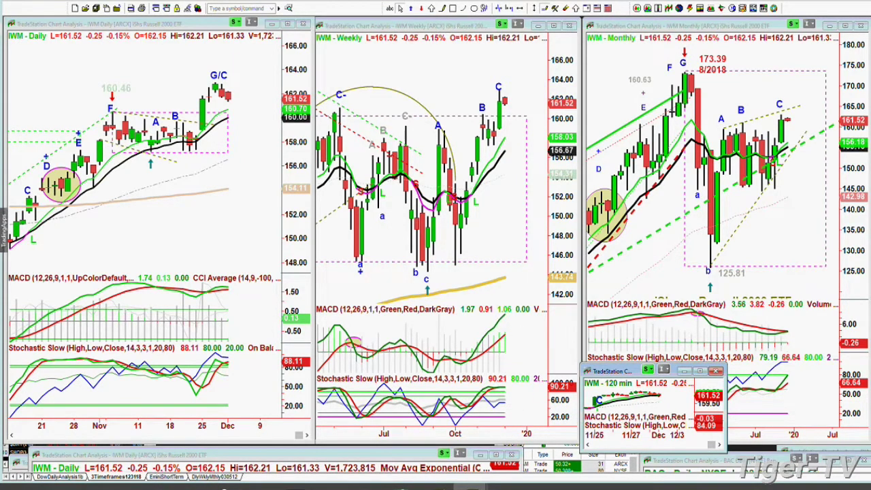
Step: Load the DJ Germany Stock symbol $DEDOW in the charts, and return to the S&P 500 index symbol $SPX.X
left_click(232, 8)
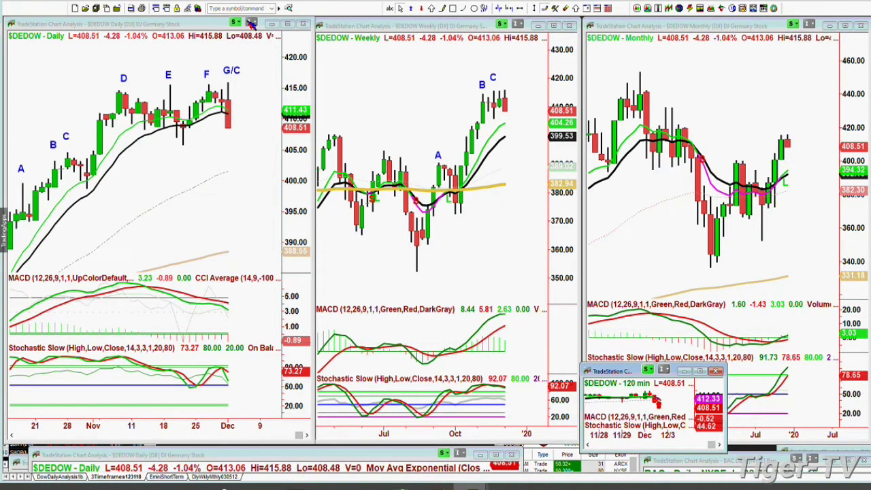
left_click(229, 9)
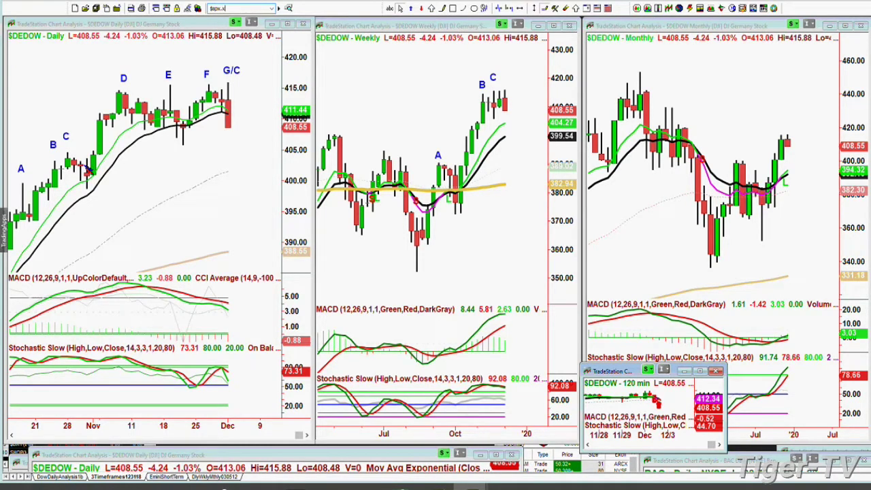
key("Return")
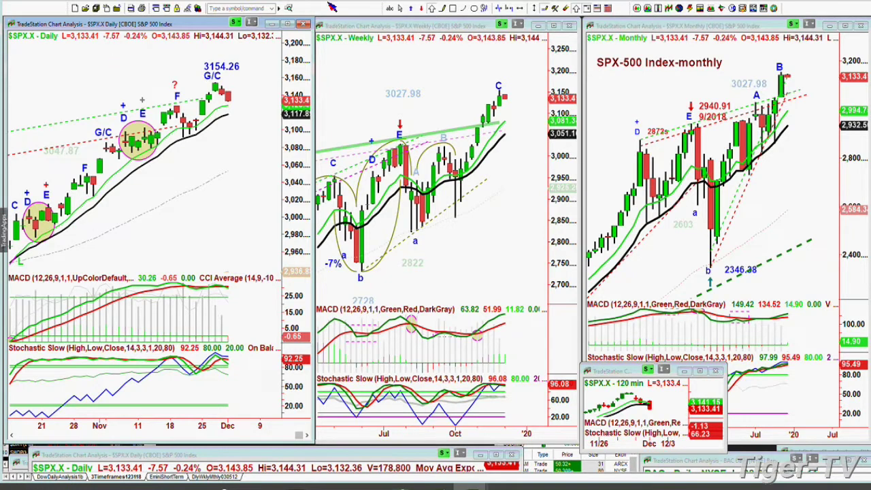
left_click(236, 9)
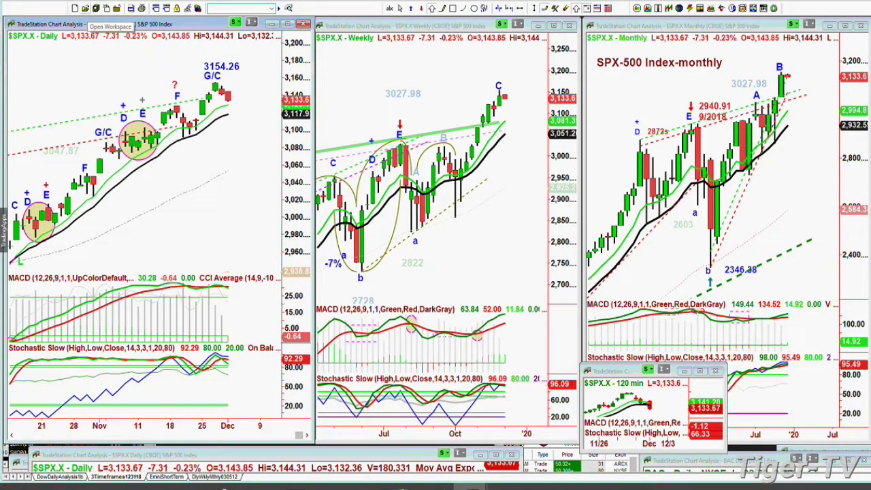
left_click(88, 12)
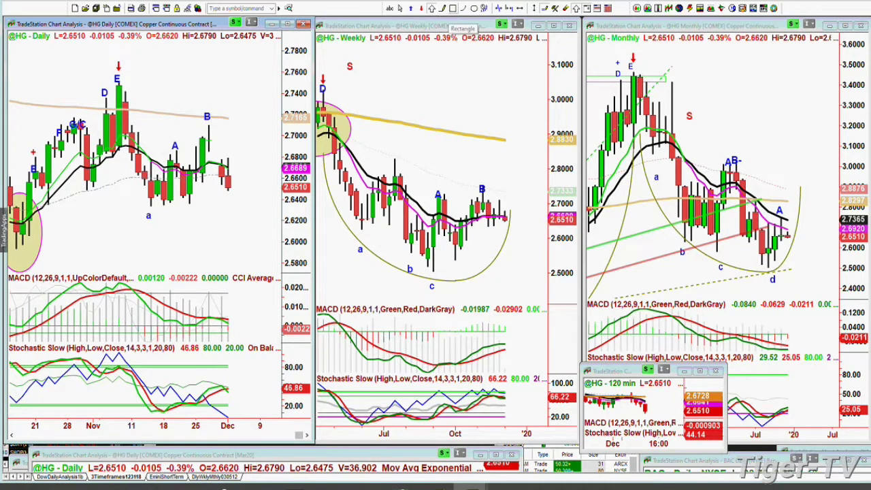
mouse_move(216, 121)
left_mouse_down()
mouse_move(178, 162)
mouse_move(159, 161)
left_mouse_up()
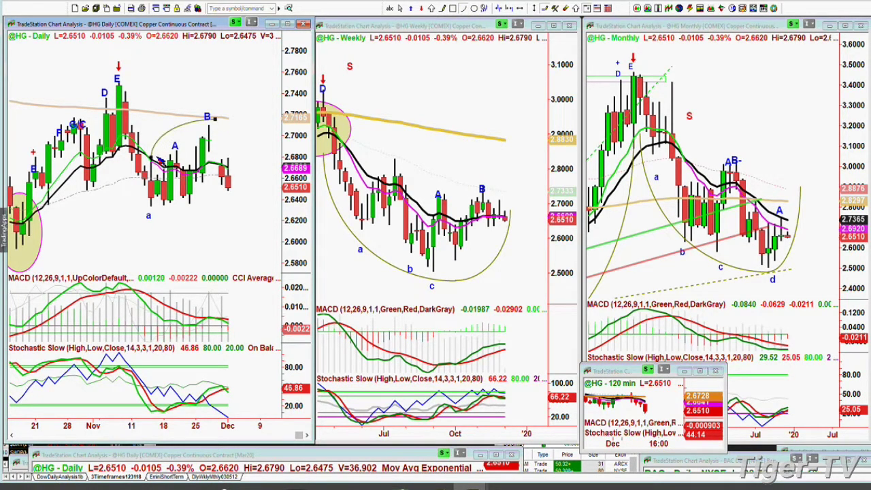
left_click_drag(245, 196, 216, 126)
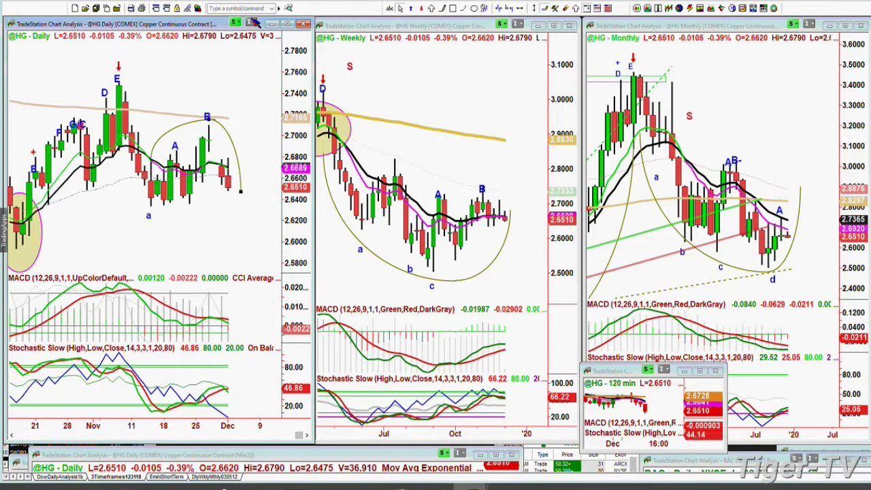
Step: Open the chart symbol entry for a new symbol
left_click(232, 9)
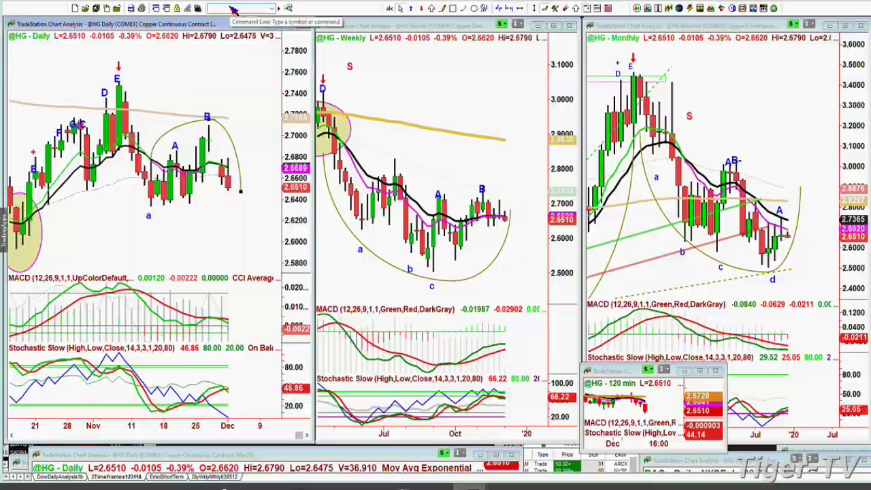